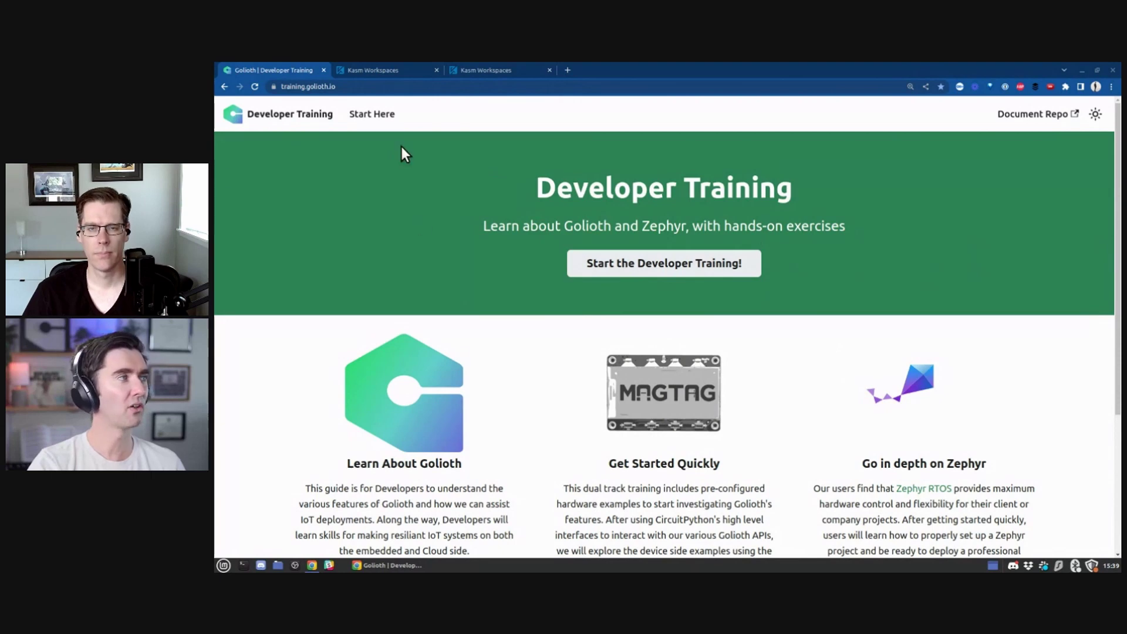
# Open the Start Here training overview page in Golioth Developer Training
pyautogui.click(383, 116)
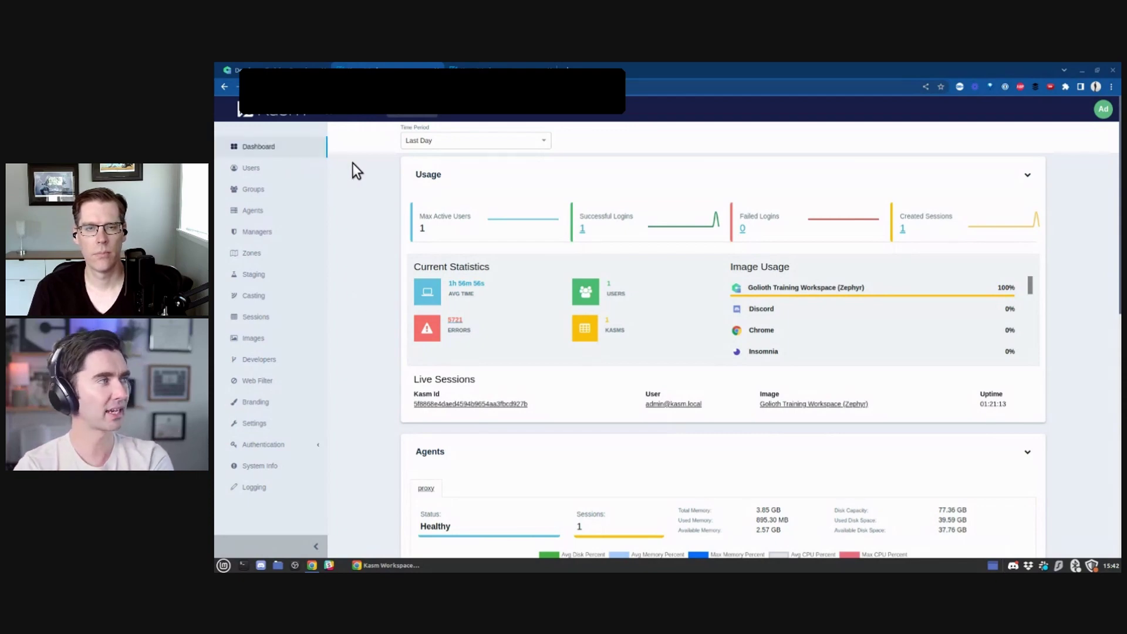
# Go to the Workspaces list and resume the Golioth Training Workspace (Zephyr) session
pyautogui.click(365, 115)
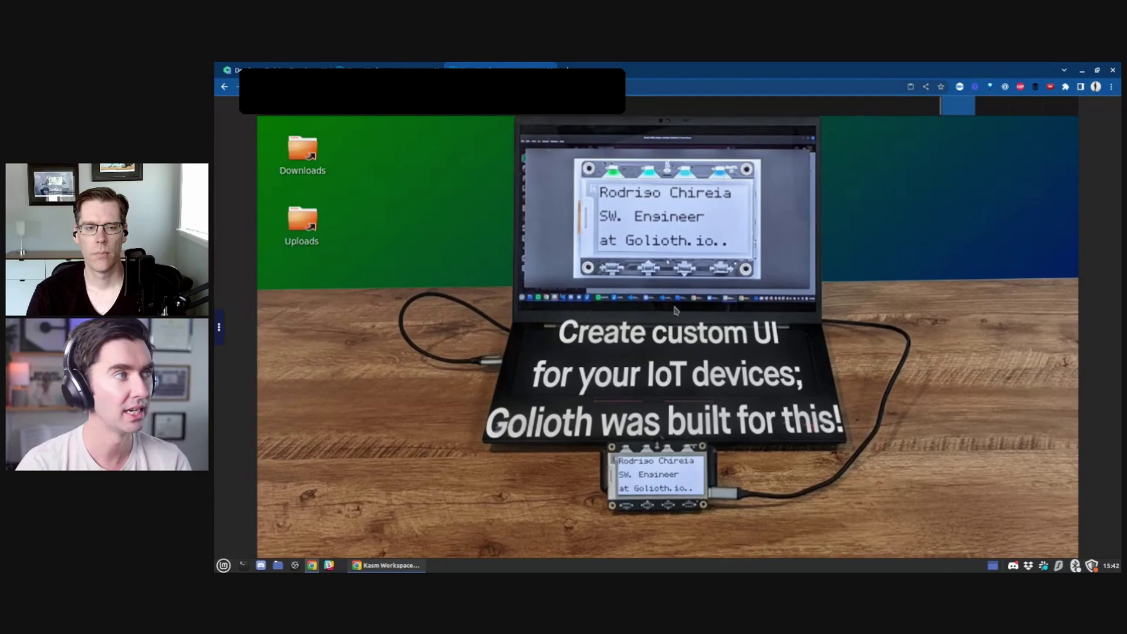
pyautogui.hotkey('alt', 'Tab')
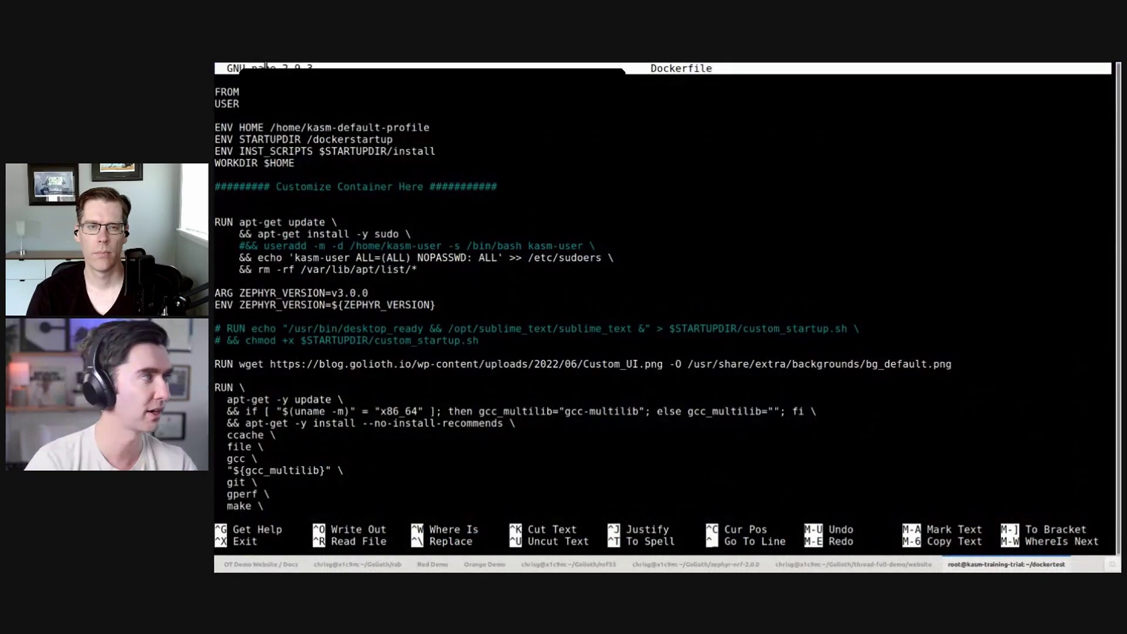
pyautogui.moveTo(312, 174); pyautogui.dragTo(219, 94)
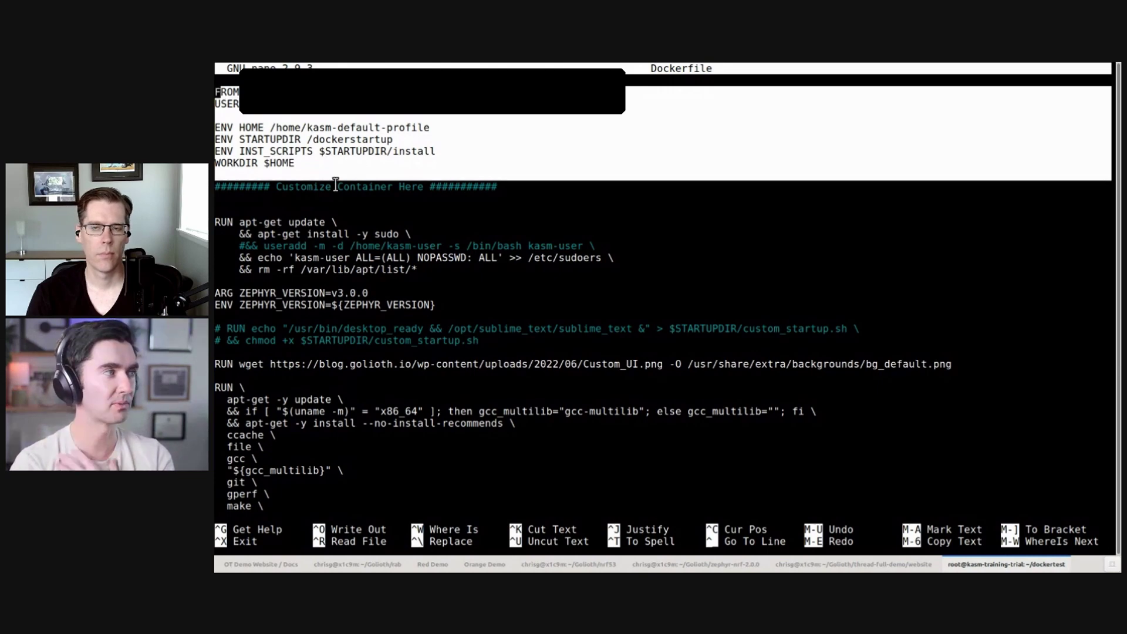
pyautogui.click(265, 197)
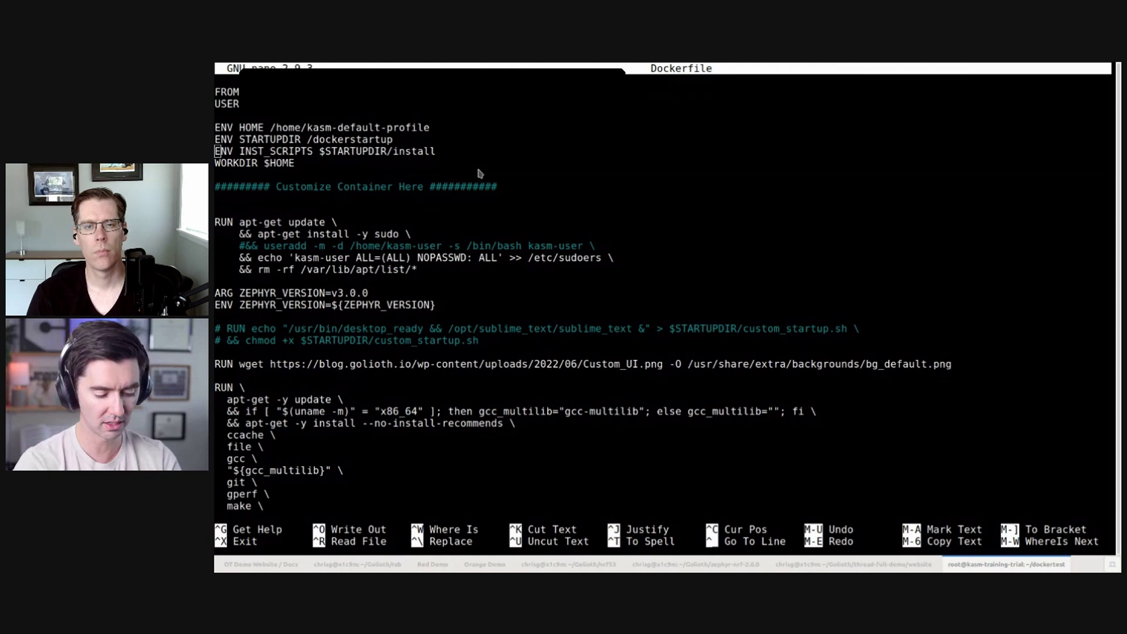
pyautogui.hotkey('alt', 'Tab')
# Load docs.golioth.io in a new browser tab
pyautogui.click(560, 65)
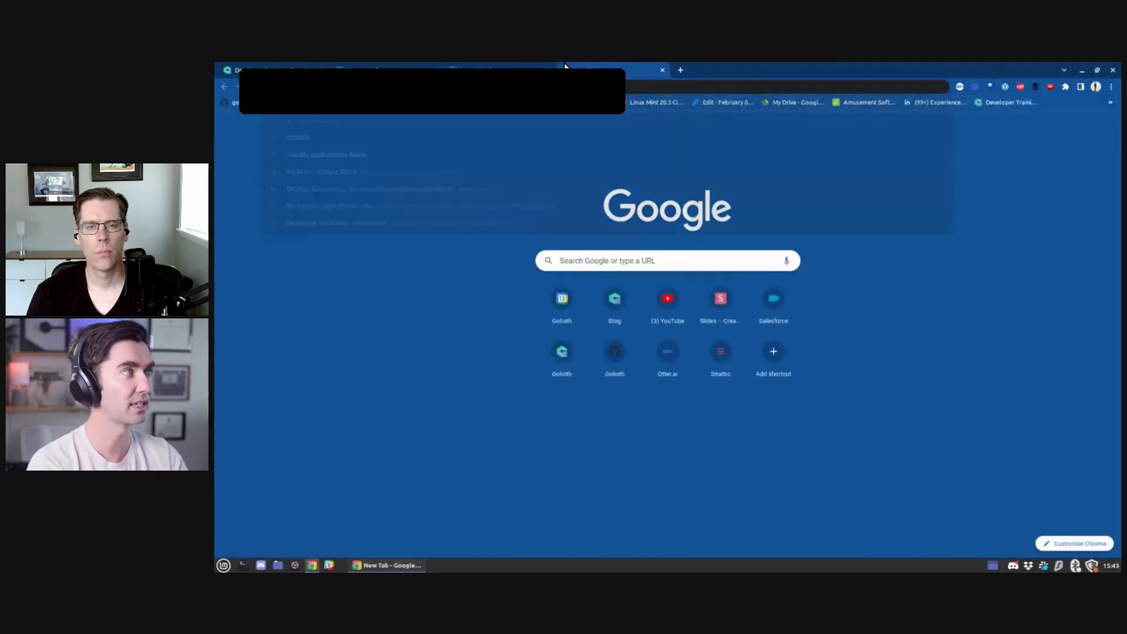
pyautogui.write('docs.golioth.io')
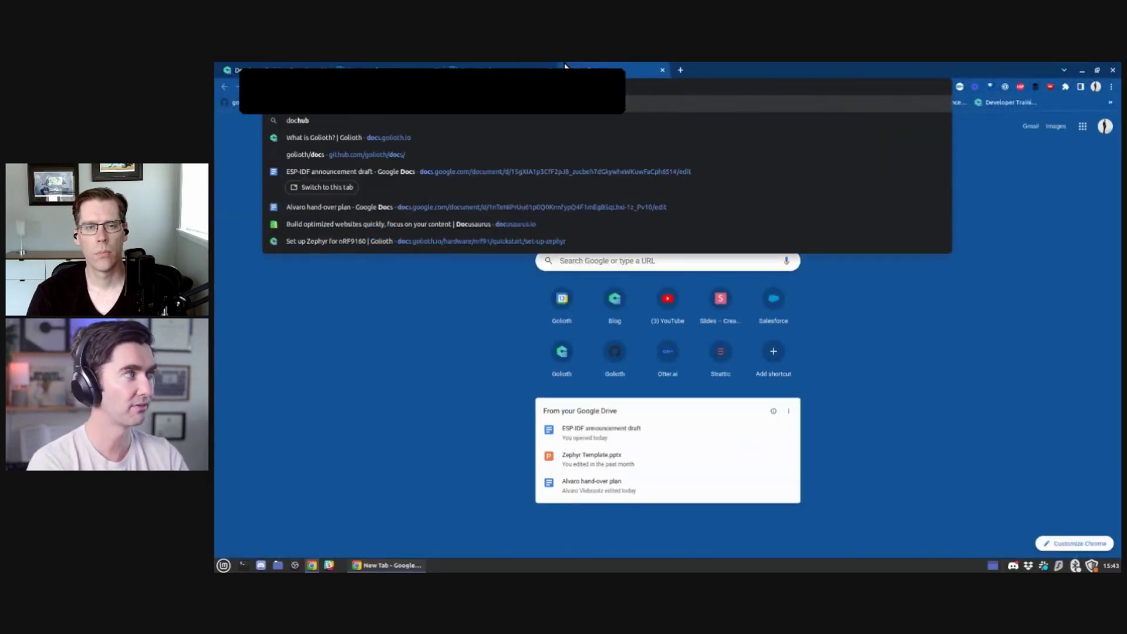
pyautogui.press('Return')
# Open nRF91's Set up Zephyr for nRF9160 guide and scroll to Install West
pyautogui.click(355, 117)
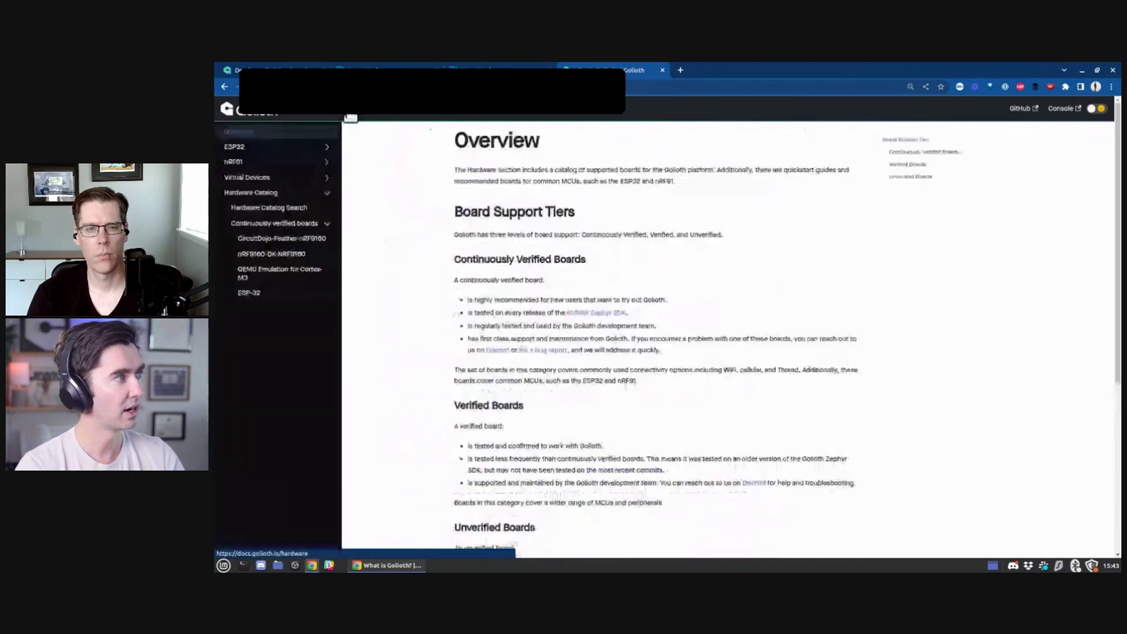
pyautogui.click(252, 166)
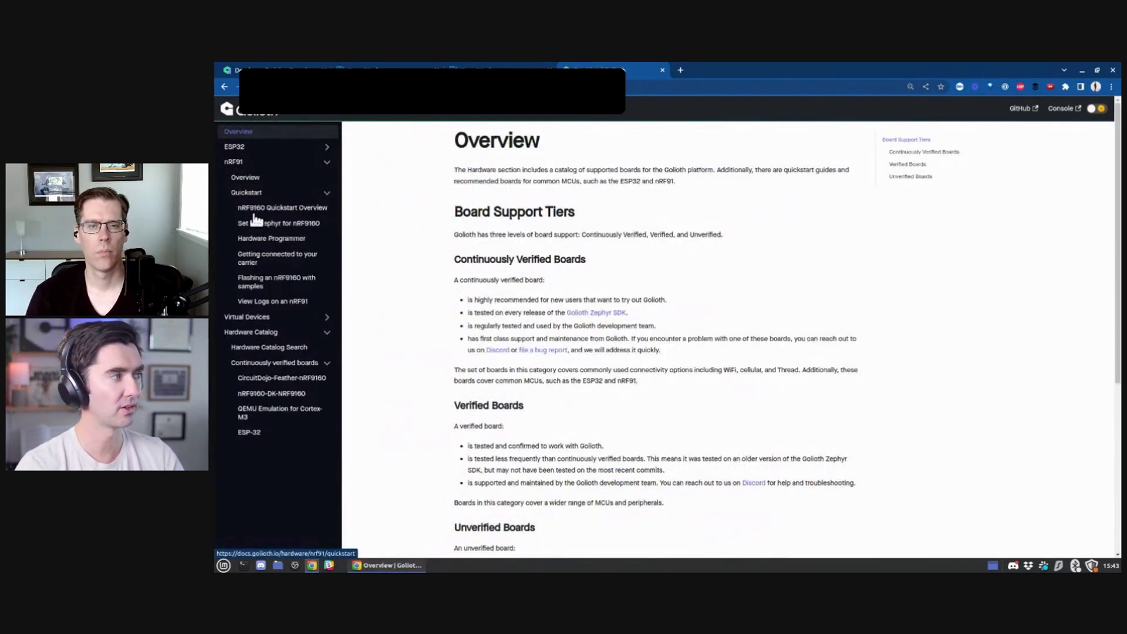
pyautogui.click(247, 222)
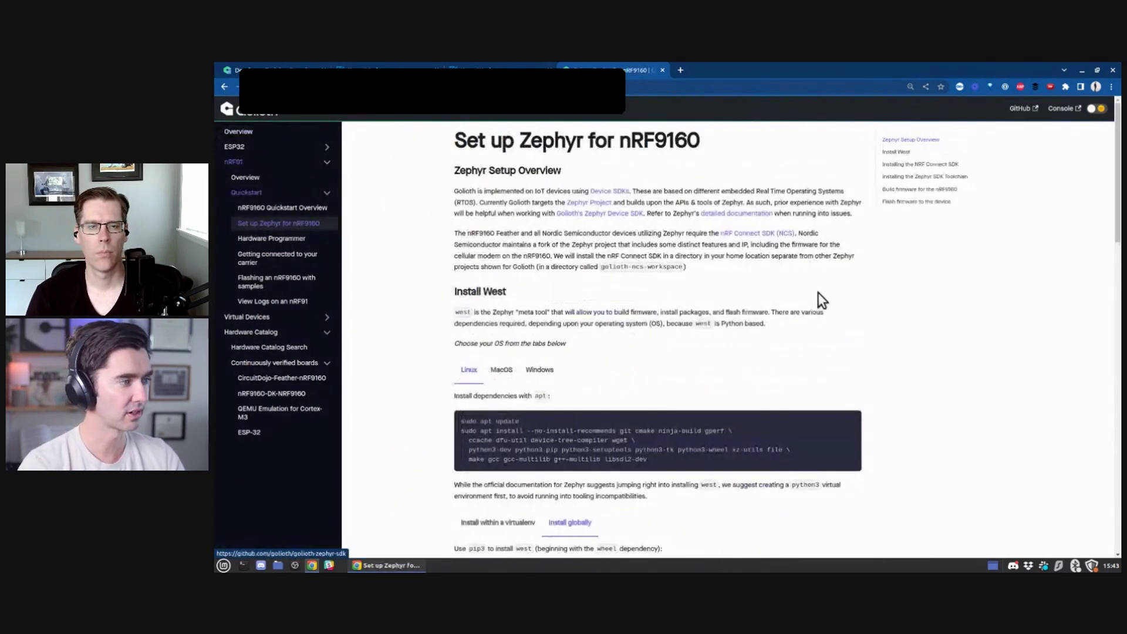
pyautogui.scroll(-3, 481, 221)
pyautogui.scroll(-3, 533, 390)
pyautogui.scroll(3, 466, 271)
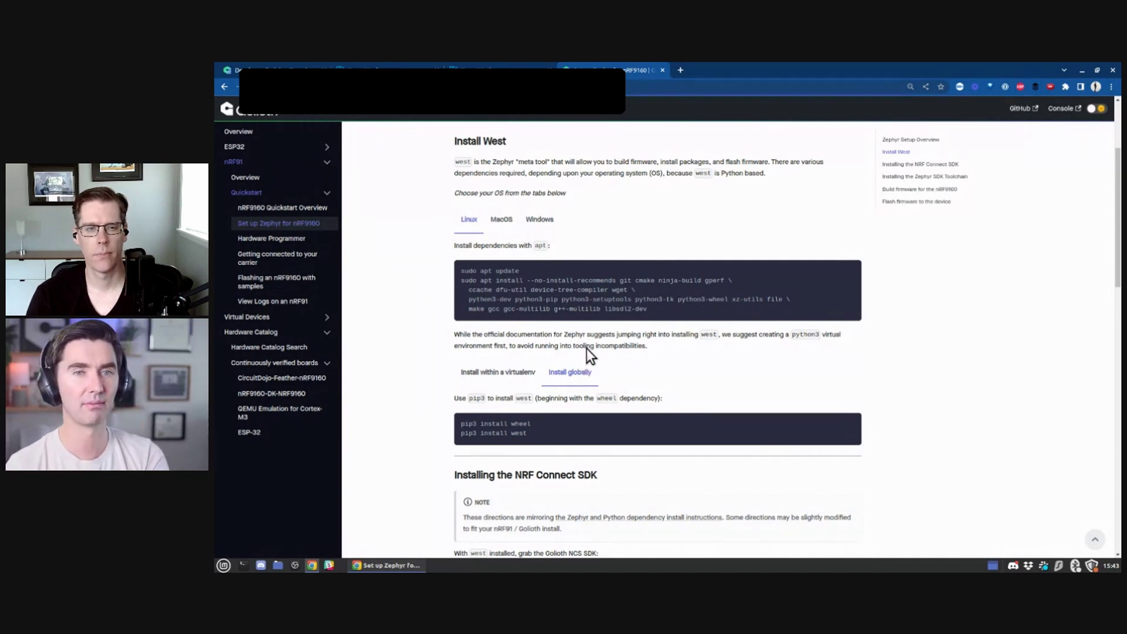
# Launch a Terminal Emulator on the Kasm desktop and list the home directory with ls
pyautogui.click(499, 65)
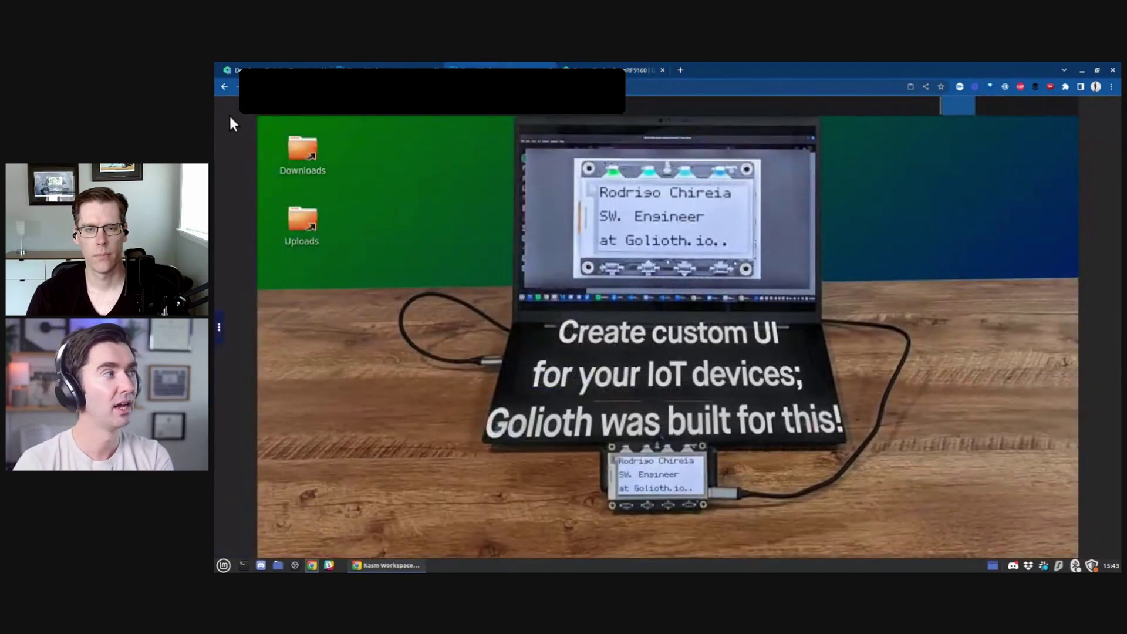
pyautogui.rightClick(280, 118)
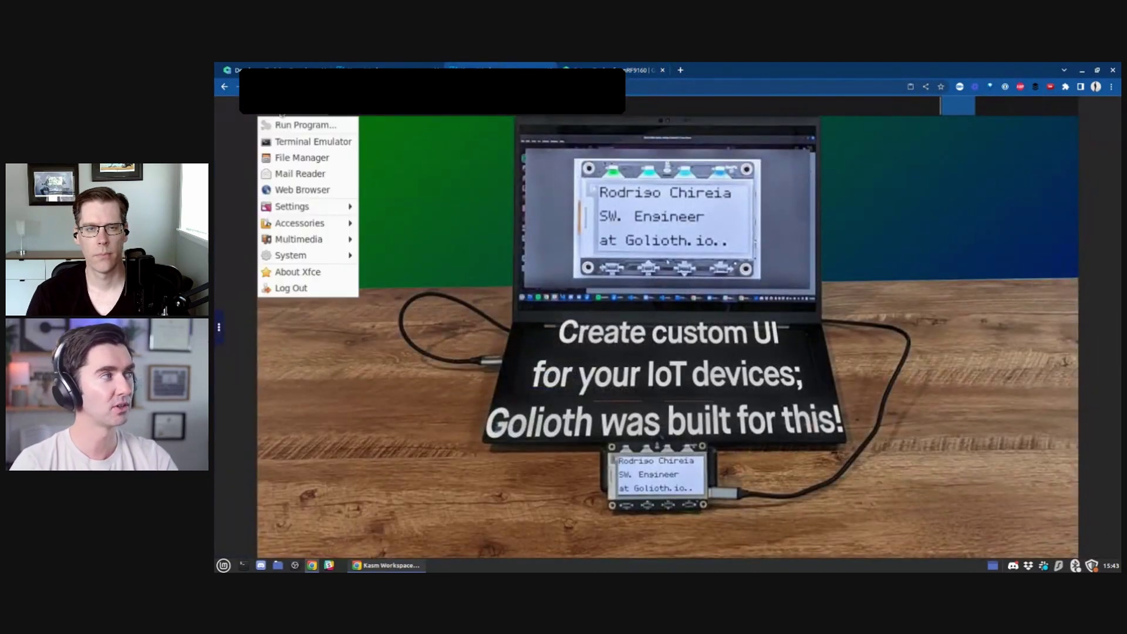
pyautogui.click(298, 141)
pyautogui.moveTo(581, 126)
pyautogui.mouseDown()
pyautogui.moveTo(957, 218)
pyautogui.moveTo(798, 200)
pyautogui.mouseUp()
pyautogui.write('ls')
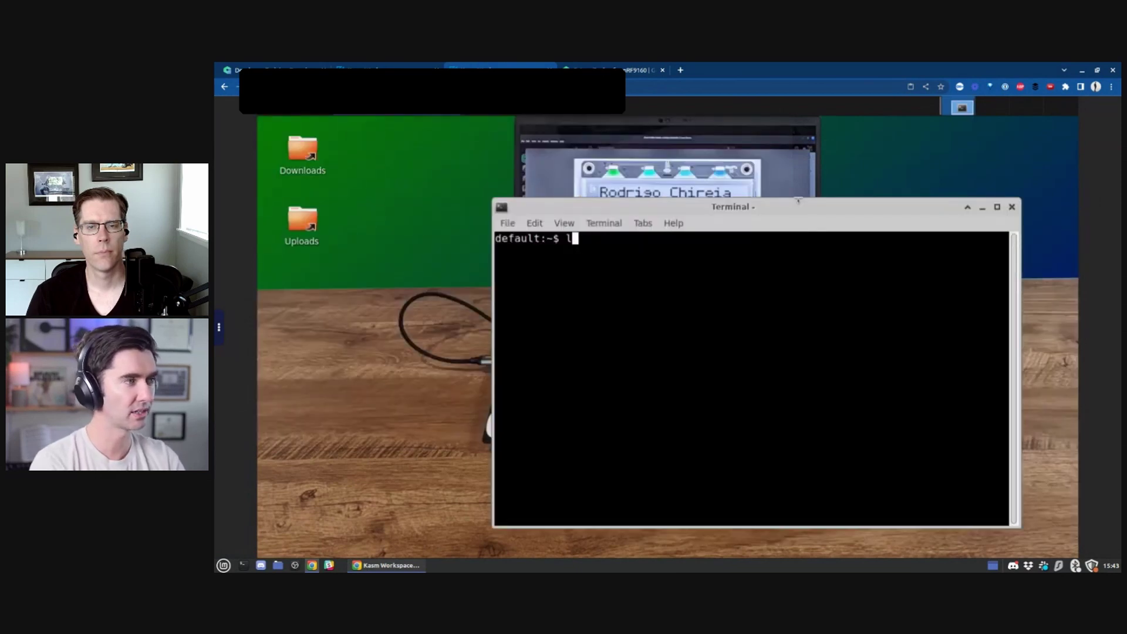
pyautogui.press('Return')
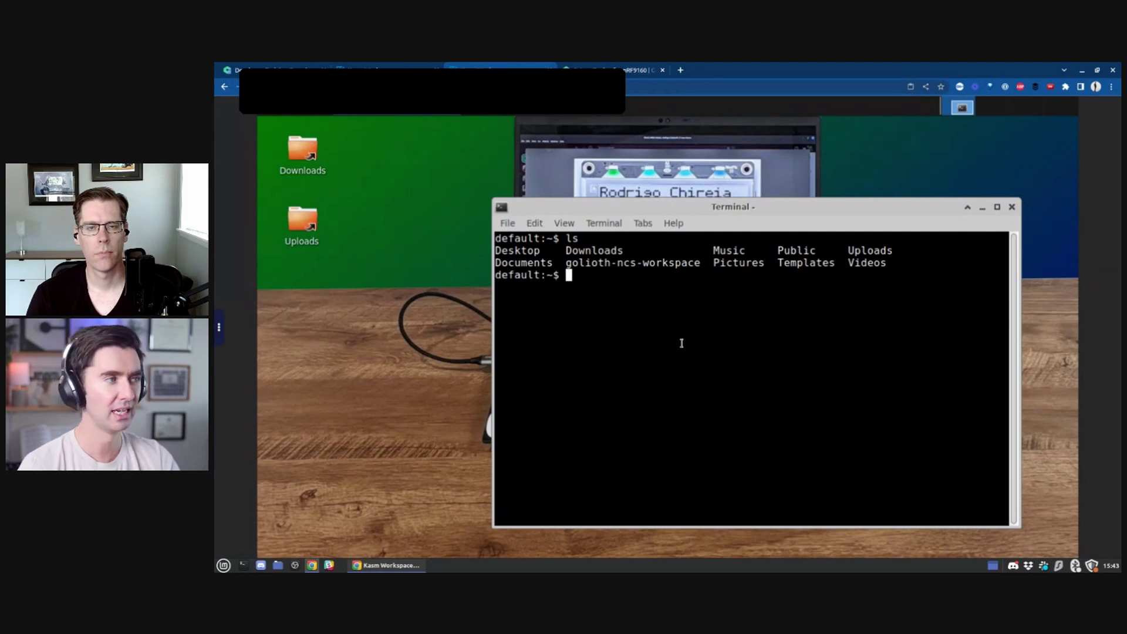
# Change into golioth-ncs-workspace and list its folders, including build and zephyr
pyautogui.write('cd go')
pyautogui.press('Tab')
pyautogui.press('Return')
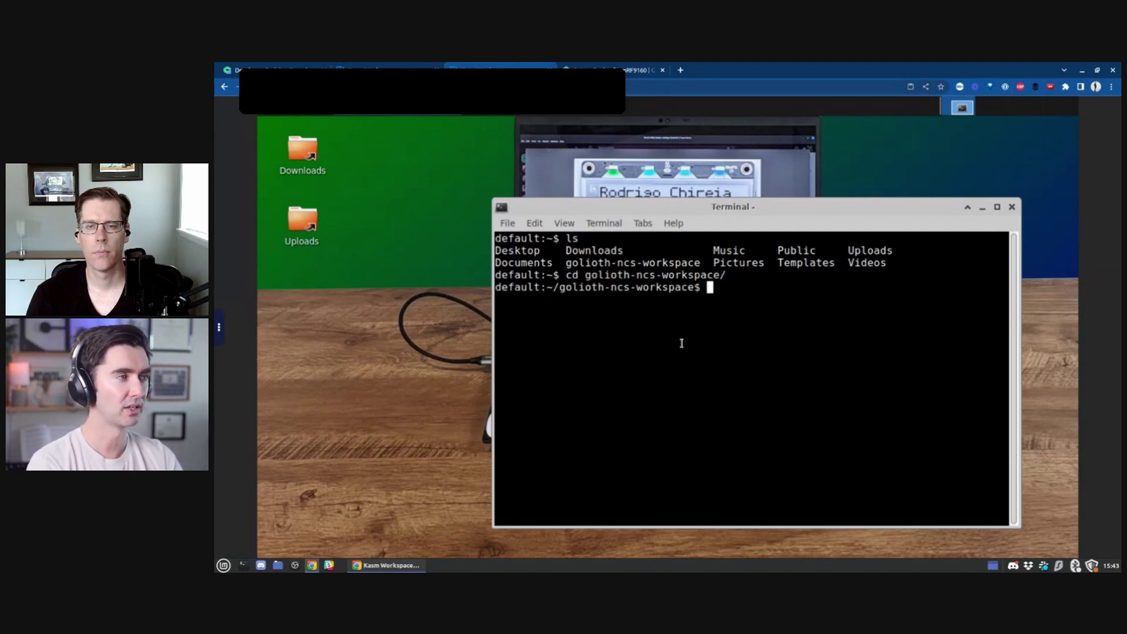
pyautogui.write('ls-')
pyautogui.press('BackSpace')
pyautogui.press('Return')
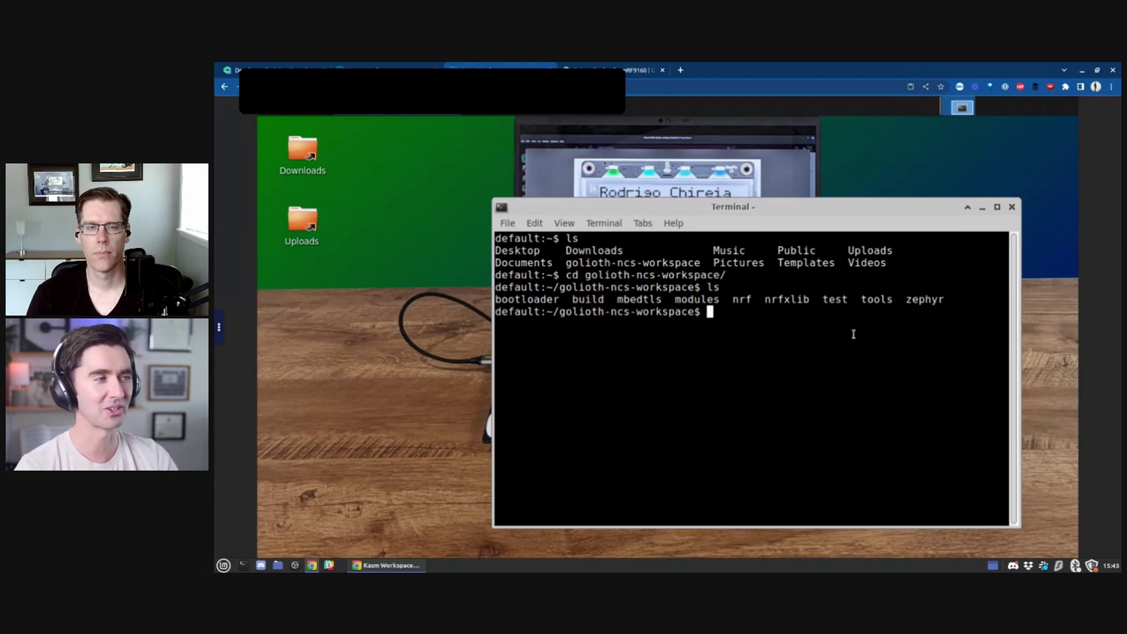
pyautogui.moveTo(594, 301); pyautogui.dragTo(586, 302)
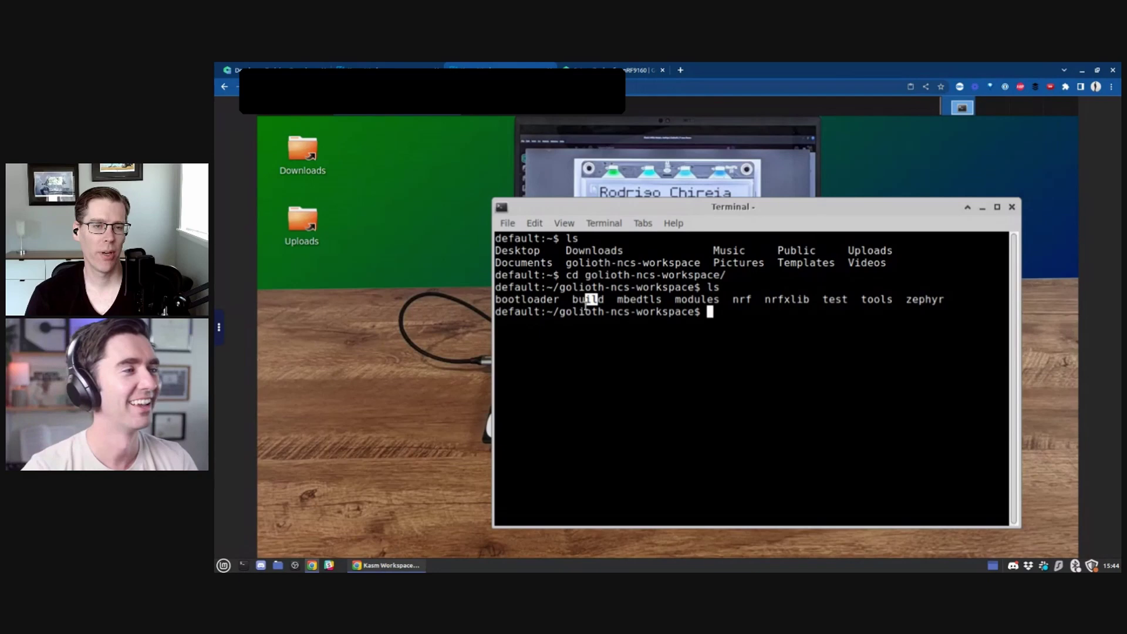
pyautogui.click(792, 301)
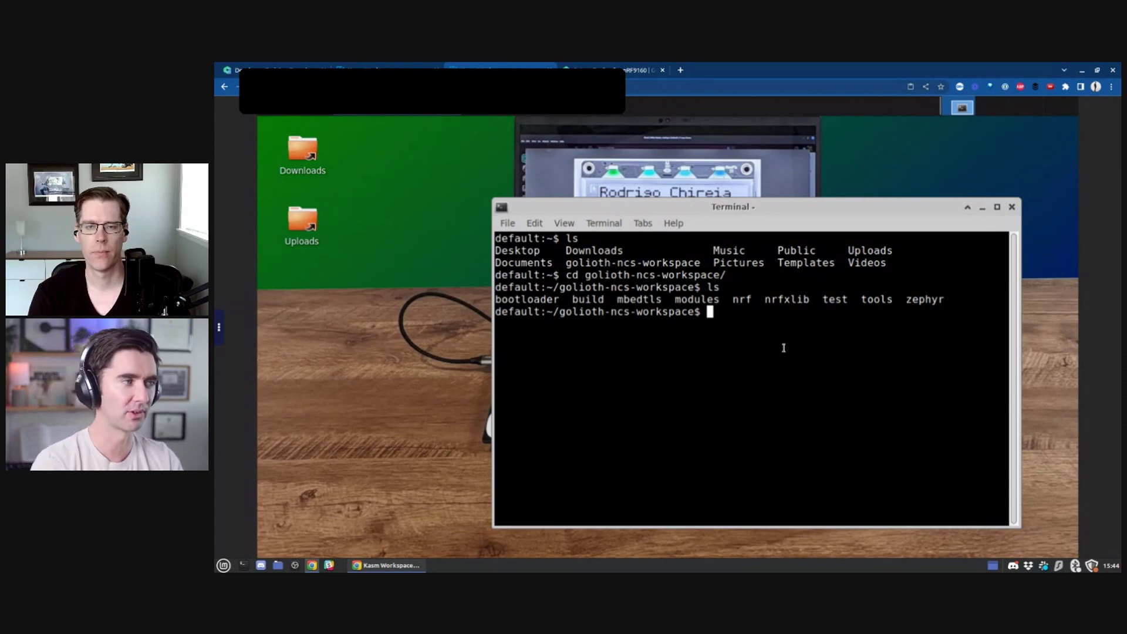
# Run rm -rf build/ in the terminal to remove the build folder
pyautogui.write('rm -rf ')
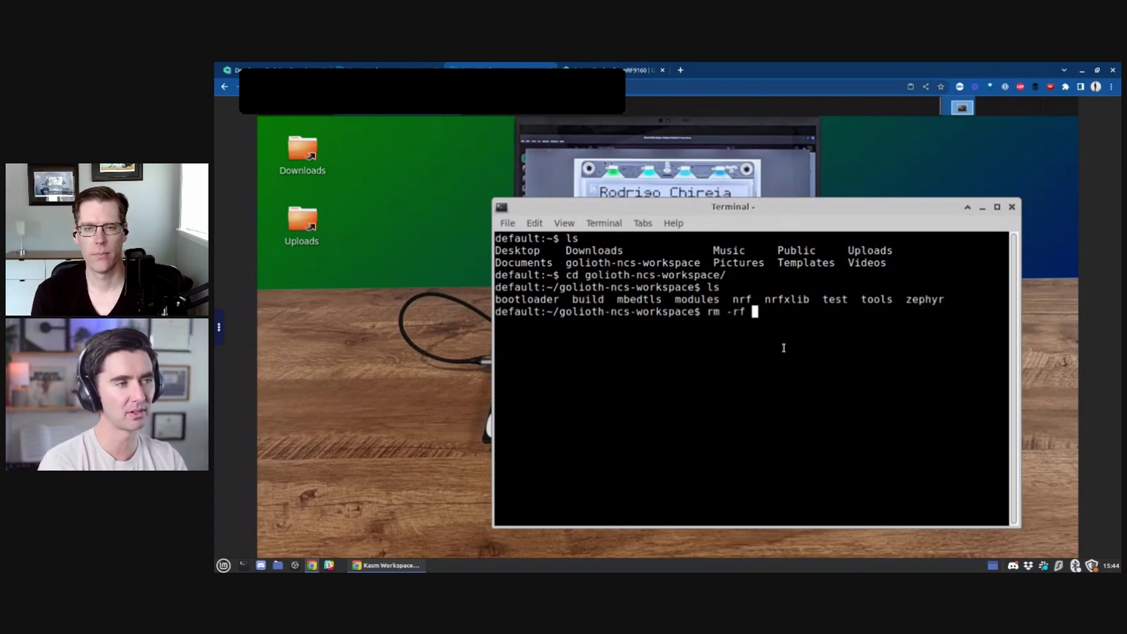
pyautogui.write('build/')
pyautogui.press('Return')
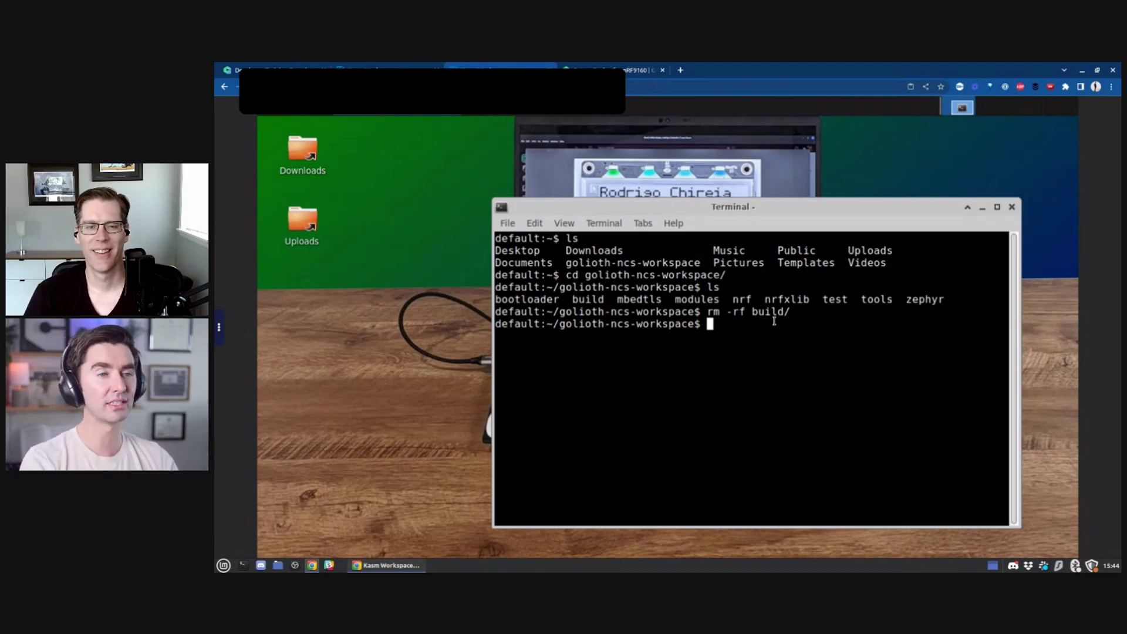
# Run west build -b bt510 zephyr/samples/basic/blinky and let it link zephyr.elf
pyautogui.write('build -b')
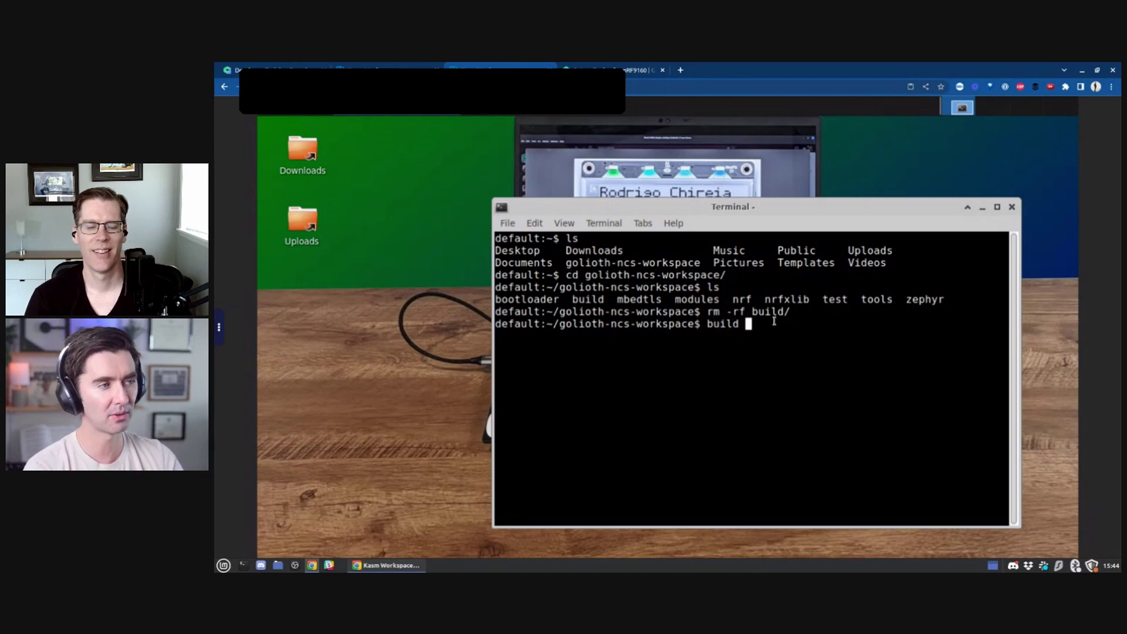
pyautogui.press('BackSpace')
pyautogui.press('BackSpace')
pyautogui.press('BackSpace')
pyautogui.press('BackSpace')
pyautogui.press('BackSpace')
pyautogui.press('BackSpace')
pyautogui.press('BackSpace')
pyautogui.press('BackSpace')
pyautogui.press('BackSpace')
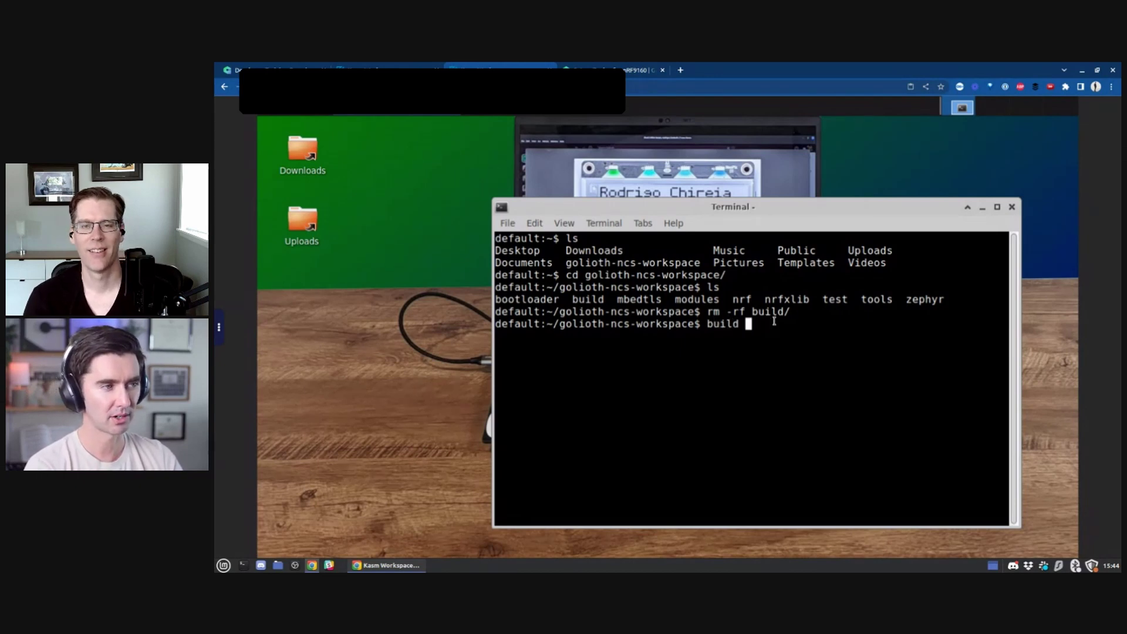
pyautogui.write('wes')
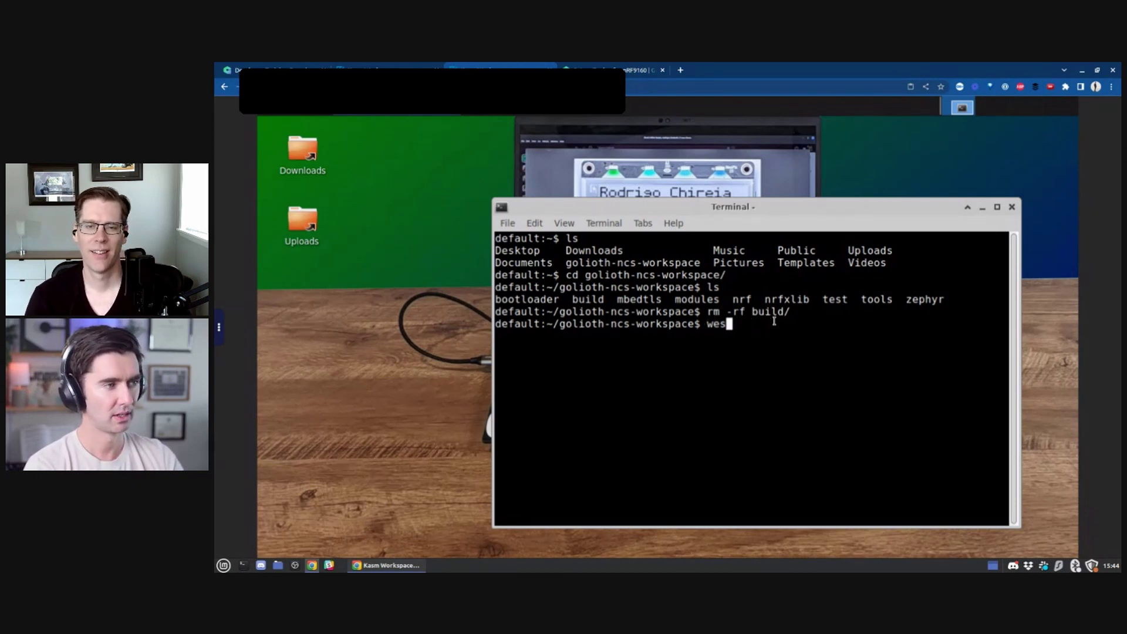
pyautogui.write('t build -b ')
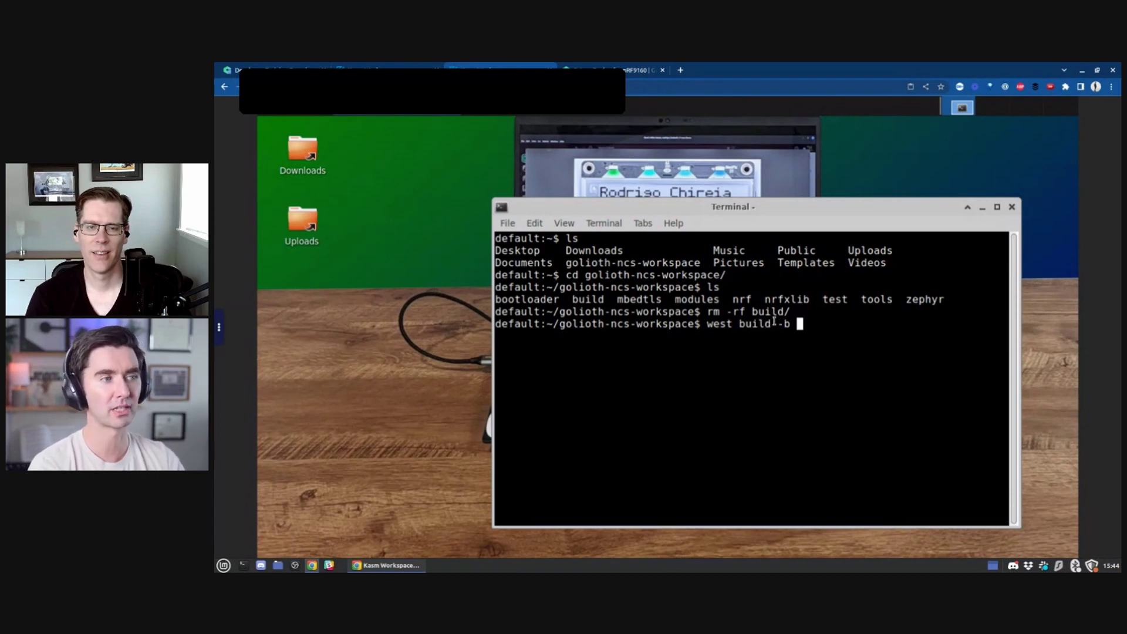
pyautogui.write('bt510')
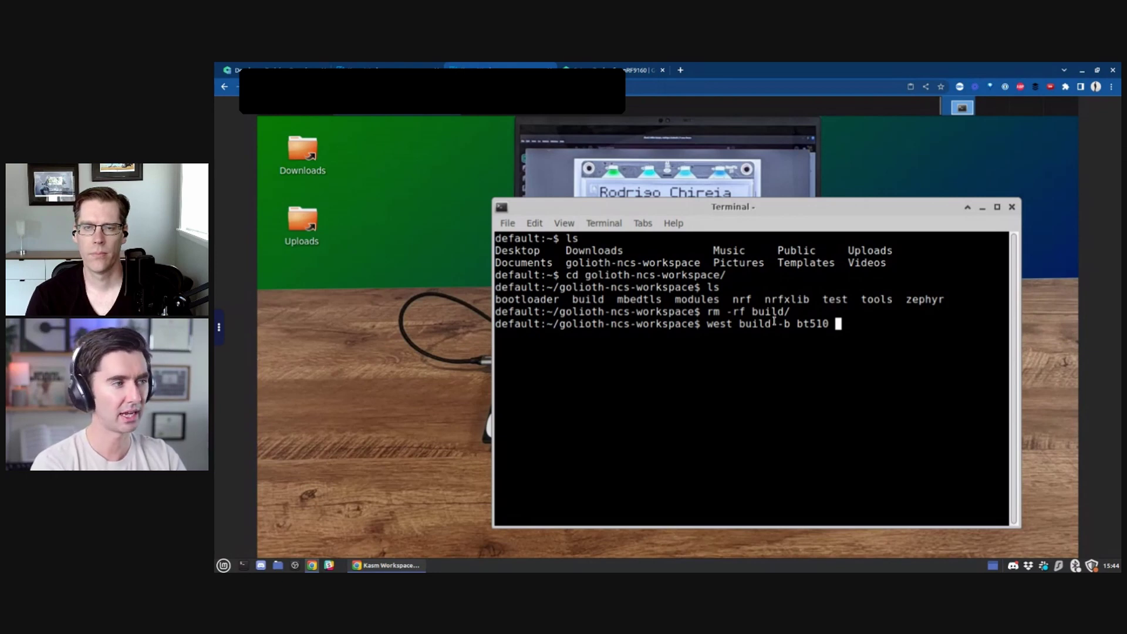
pyautogui.write('sa')
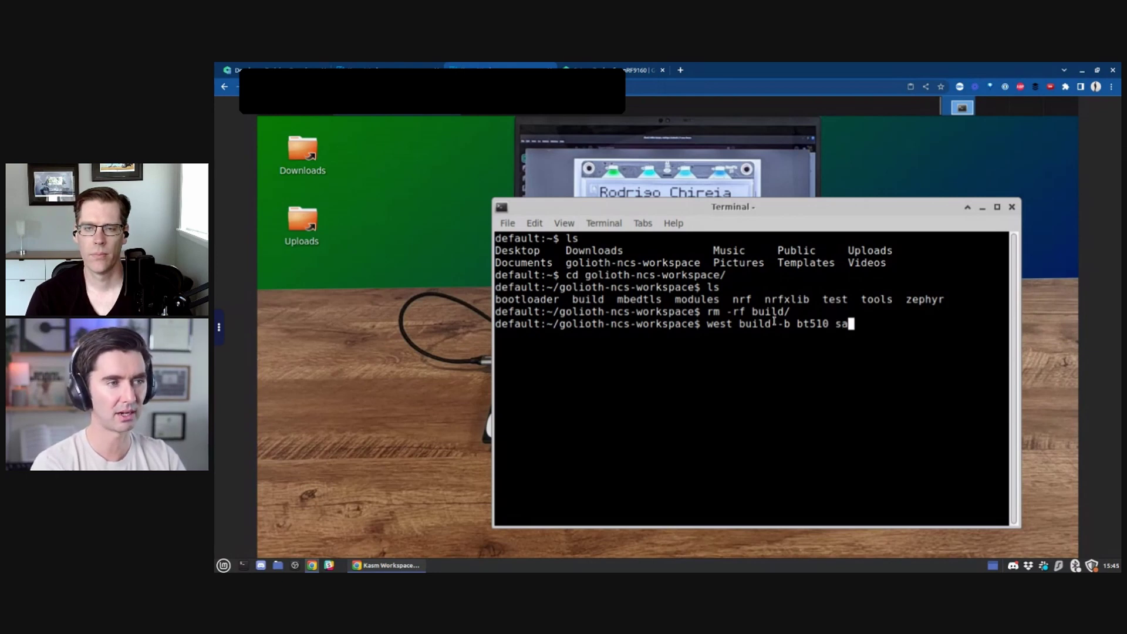
pyautogui.press('BackSpace')
pyautogui.press('BackSpace')
pyautogui.write('zephyr/s')
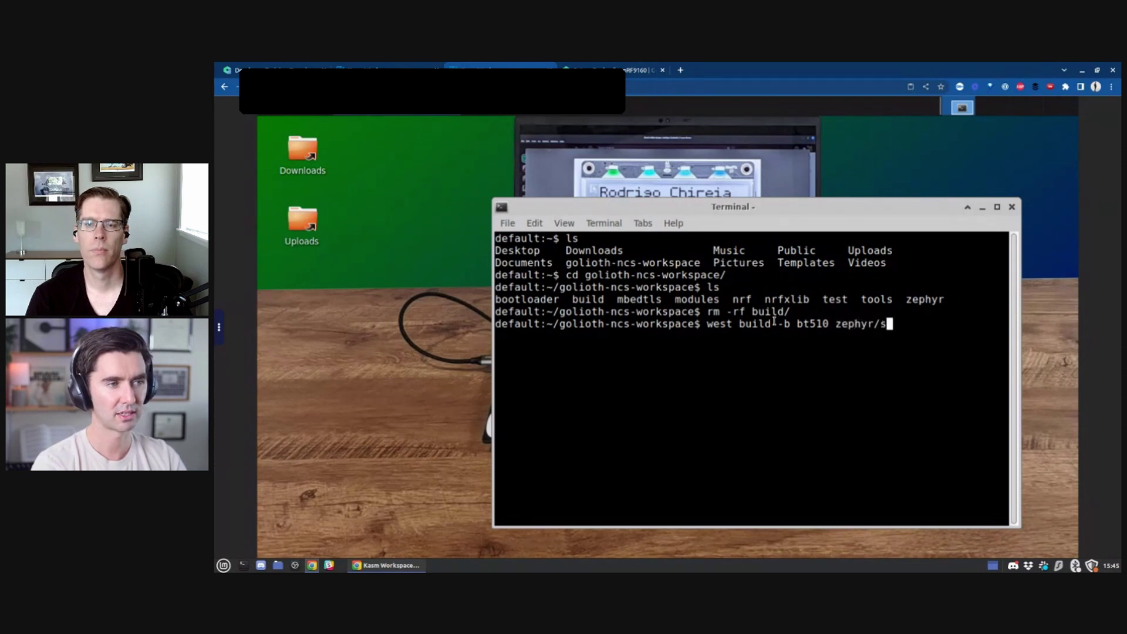
pyautogui.write('amples/basic/')
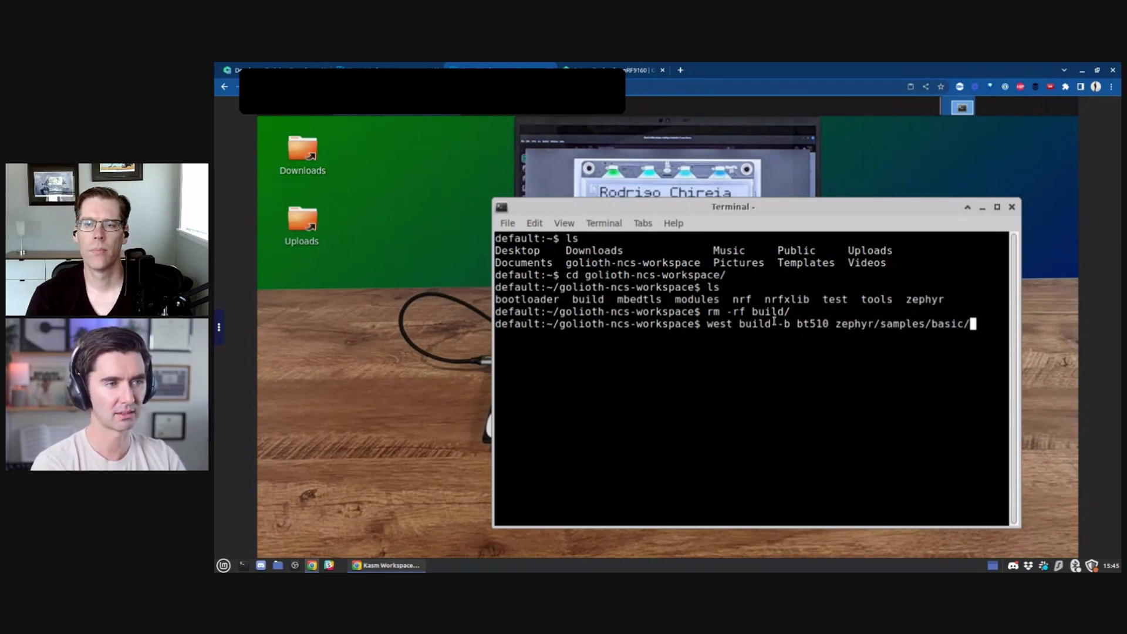
pyautogui.write('biinky')
pyautogui.press('Return')
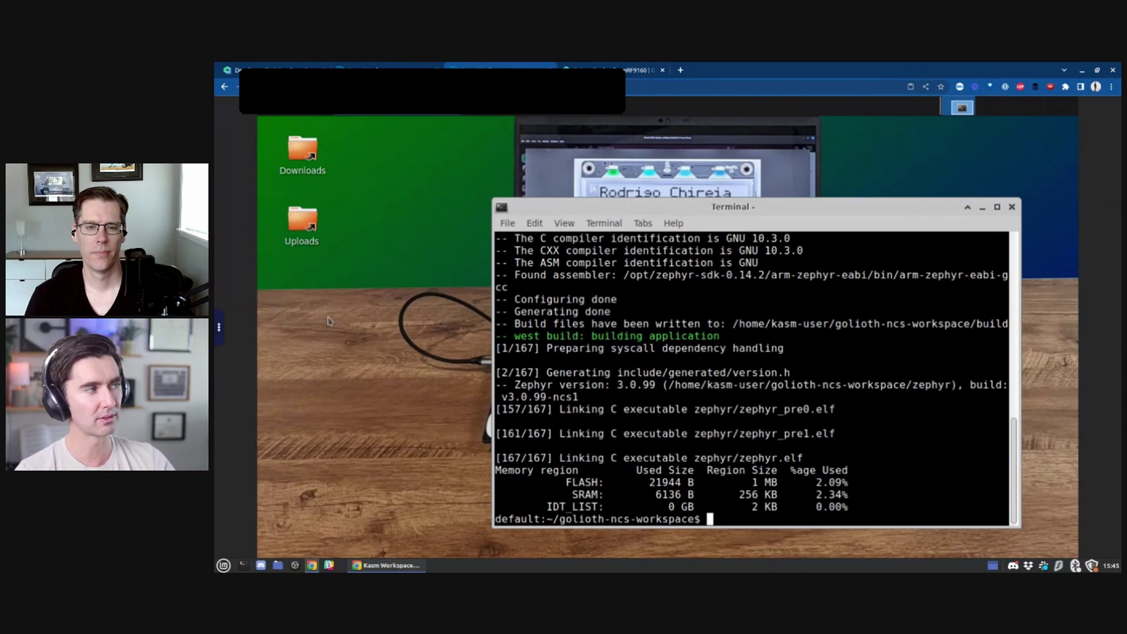
# Open the Downloads folder from the Kasm desktop and center its window
pyautogui.click(356, 322)
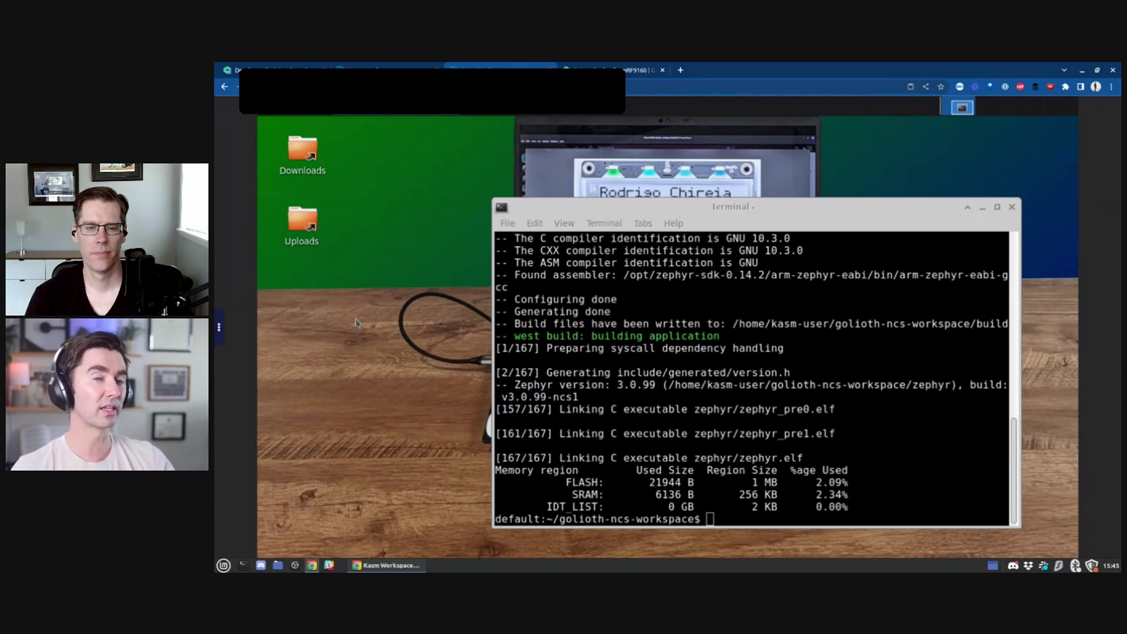
pyautogui.doubleClick(303, 154)
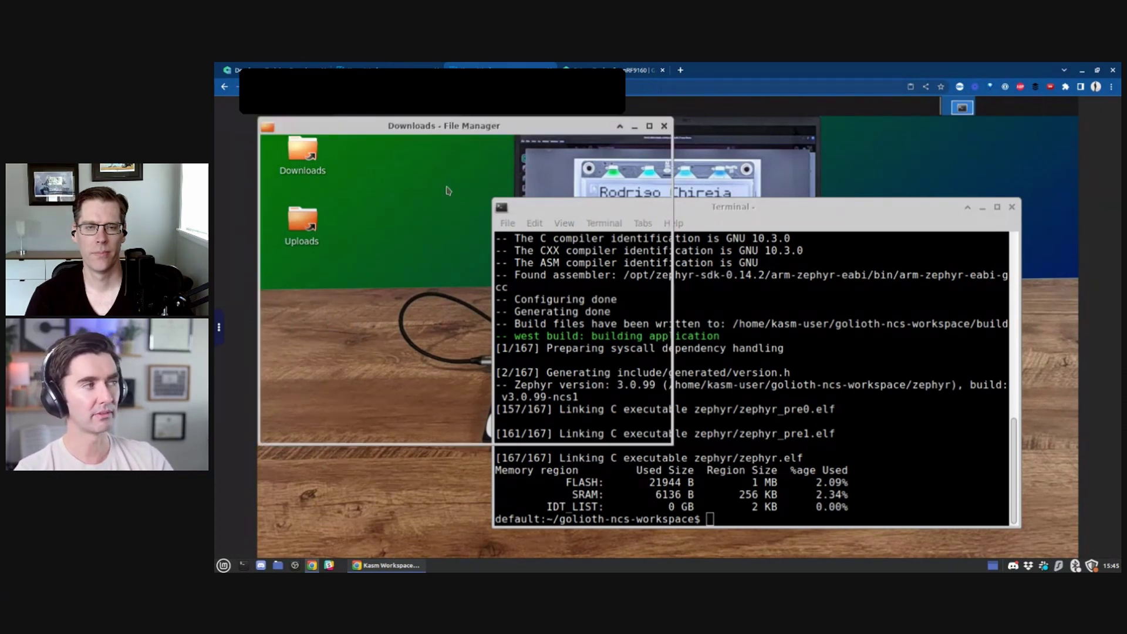
pyautogui.moveTo(503, 132); pyautogui.dragTo(644, 233)
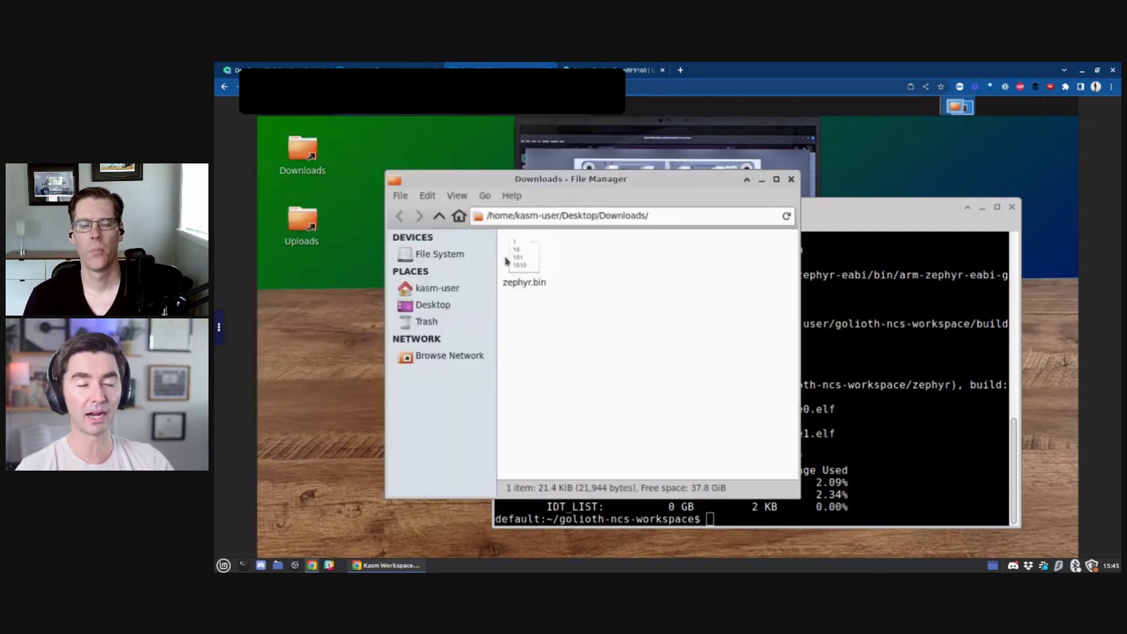
# Download zephyr.bin to the local computer through the Kasm control panel
pyautogui.click(218, 332)
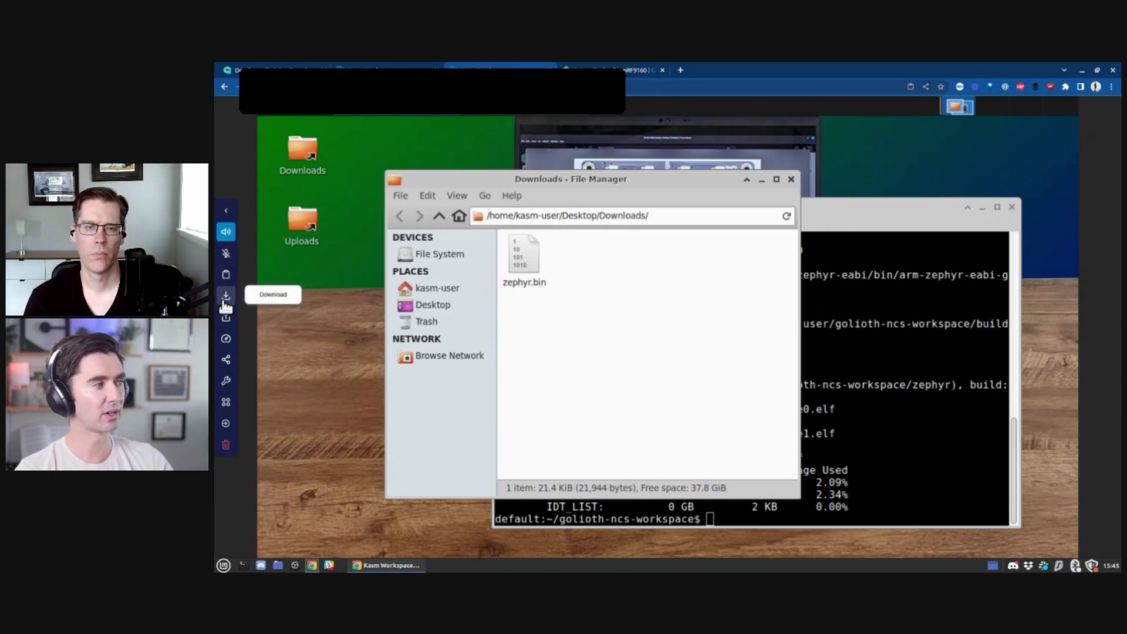
pyautogui.click(225, 301)
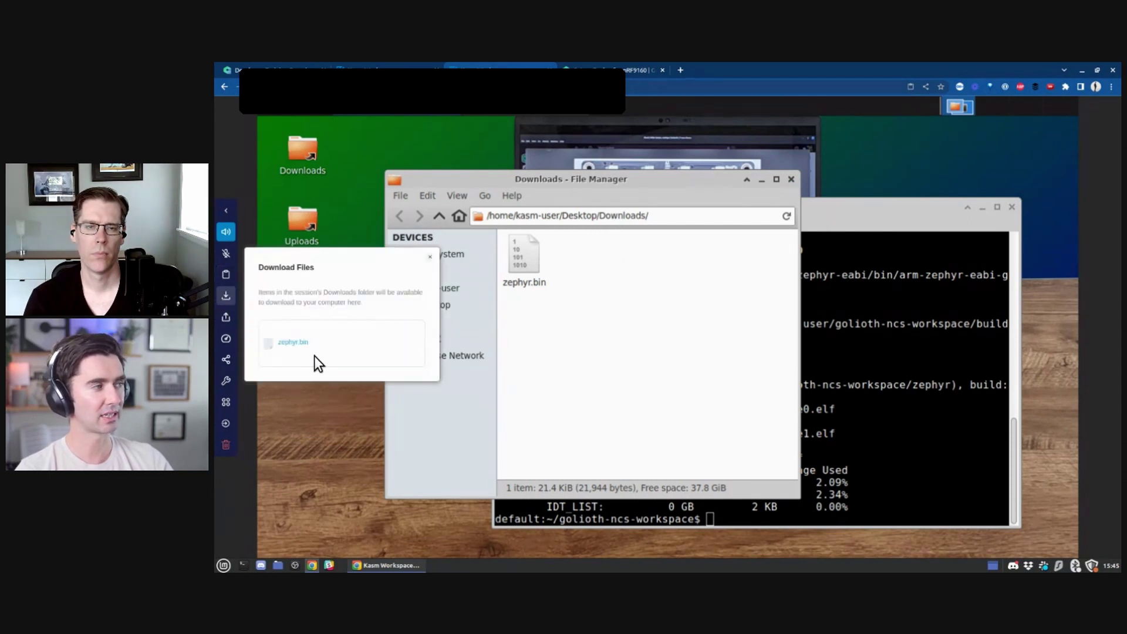
pyautogui.click(284, 344)
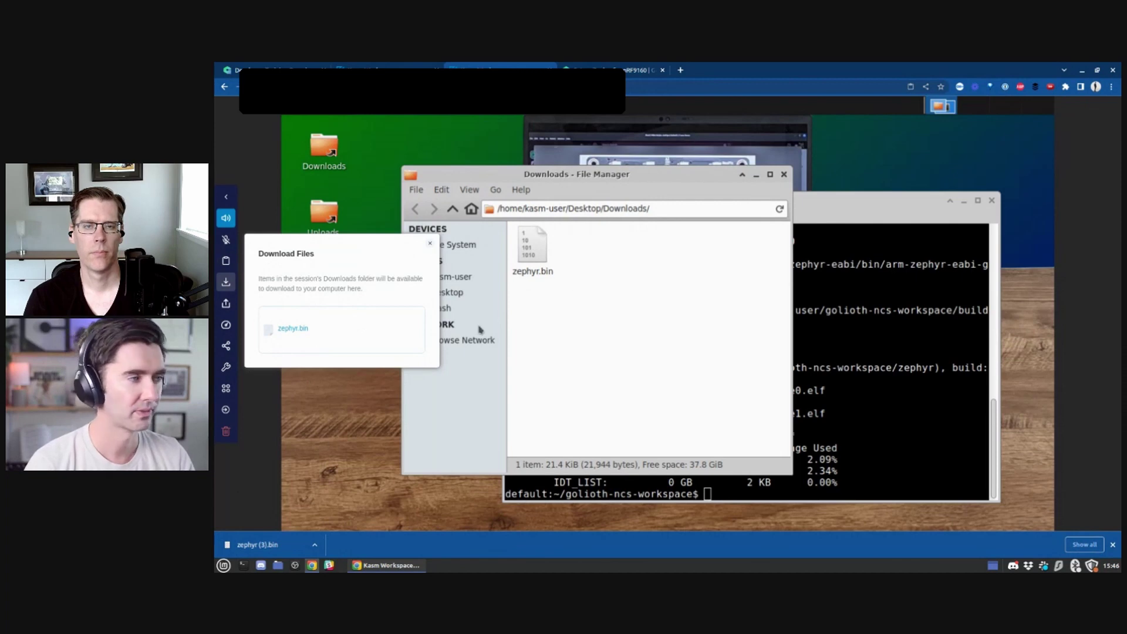
pyautogui.click(549, 325)
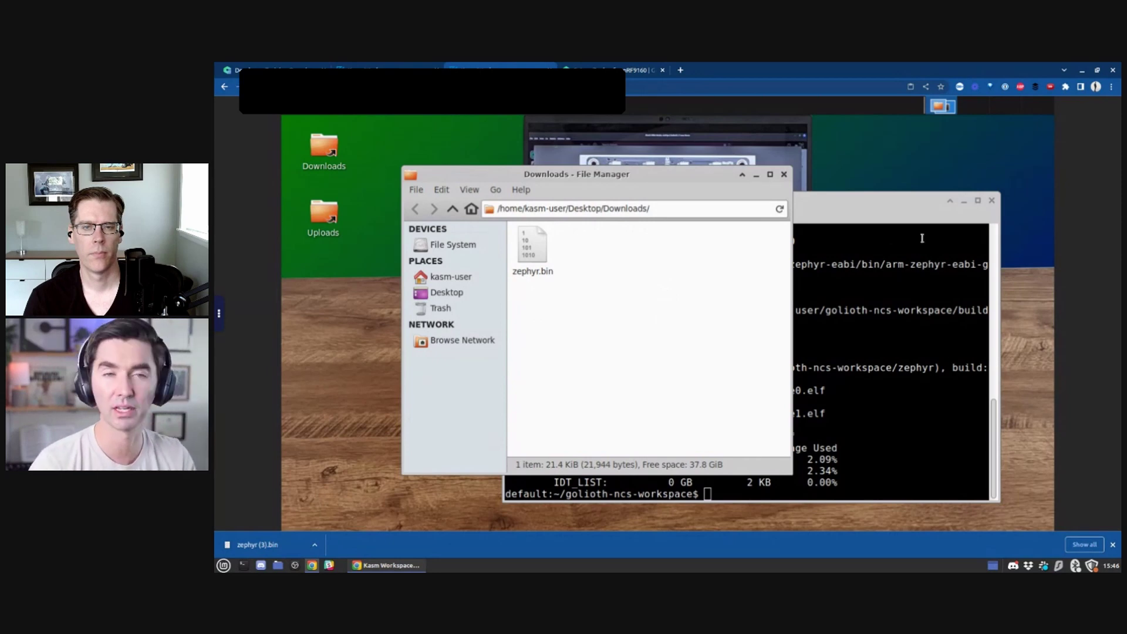
# Raise the Terminal window above the File Manager to show the bt510 build output
pyautogui.click(902, 215)
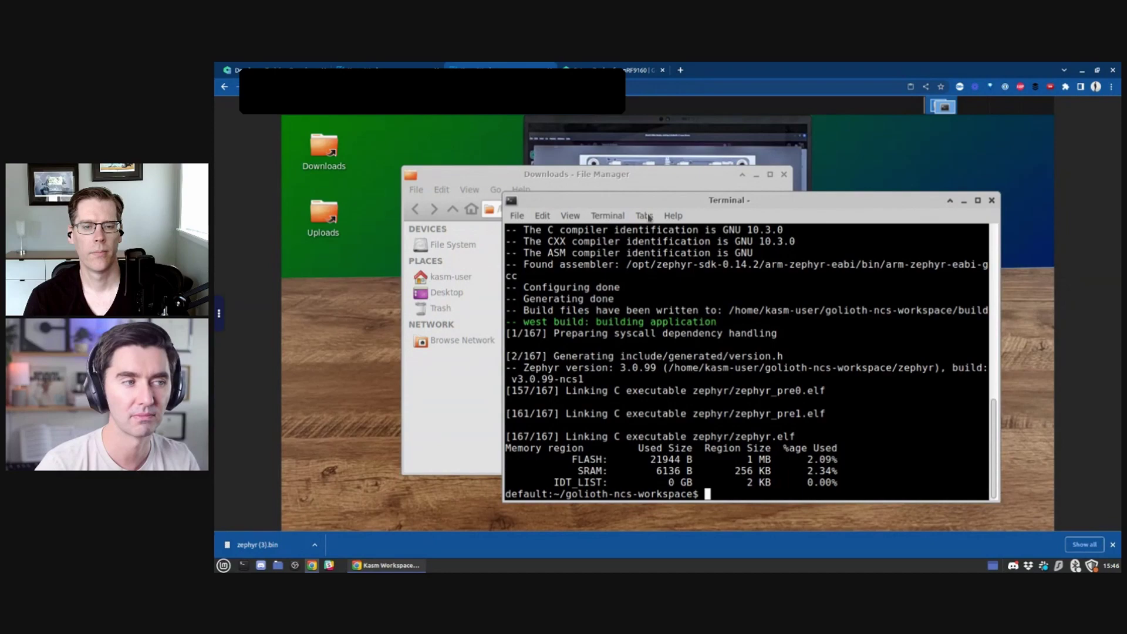